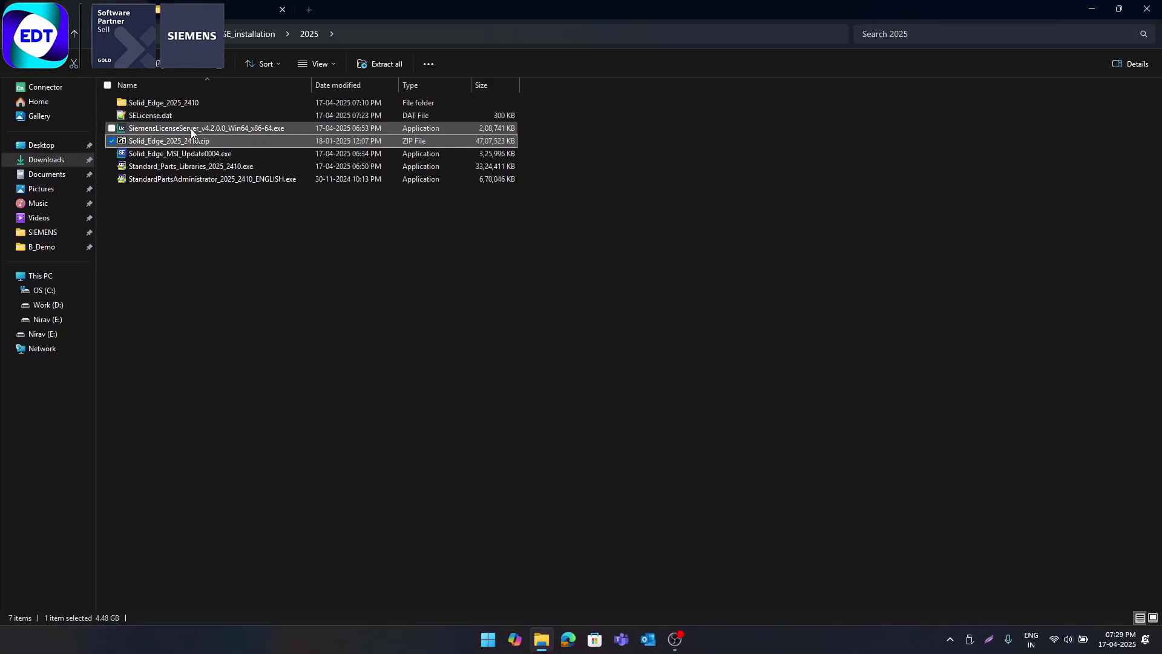
# Run SiemensLicenseServer_v4.2.0.0_Win64_x86-64.exe as administrator to reach its English (United States) language prompt.
pyautogui.click(191, 128)
pyautogui.rightClick(190, 129)
pyautogui.click(245, 223)
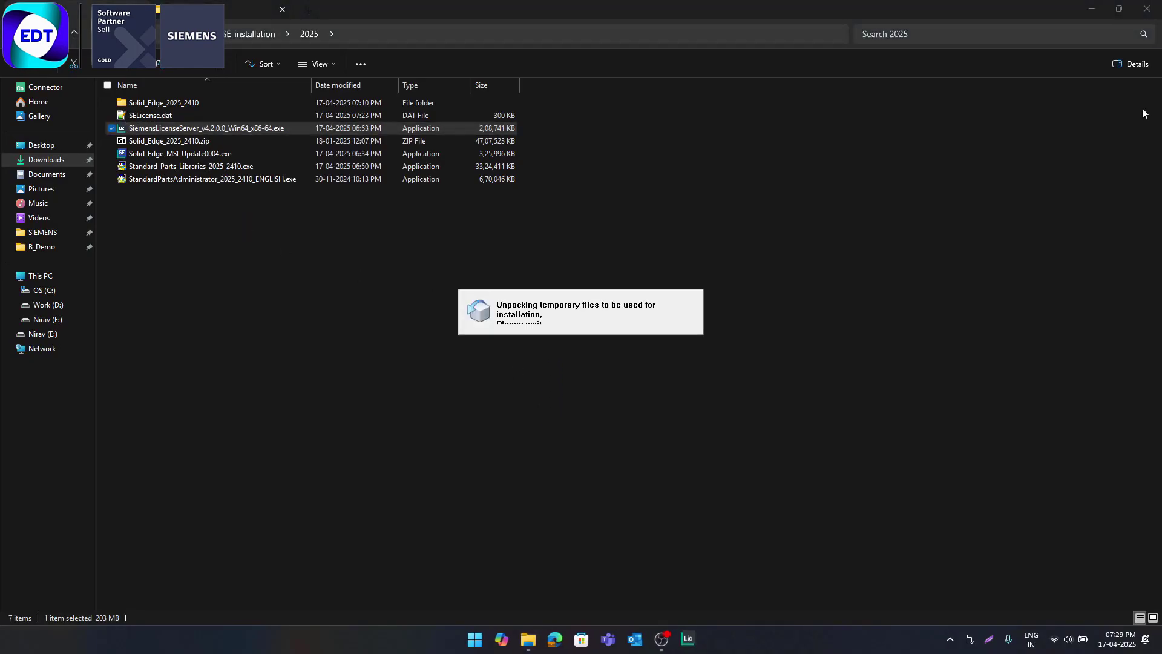
pyautogui.click(324, 115)
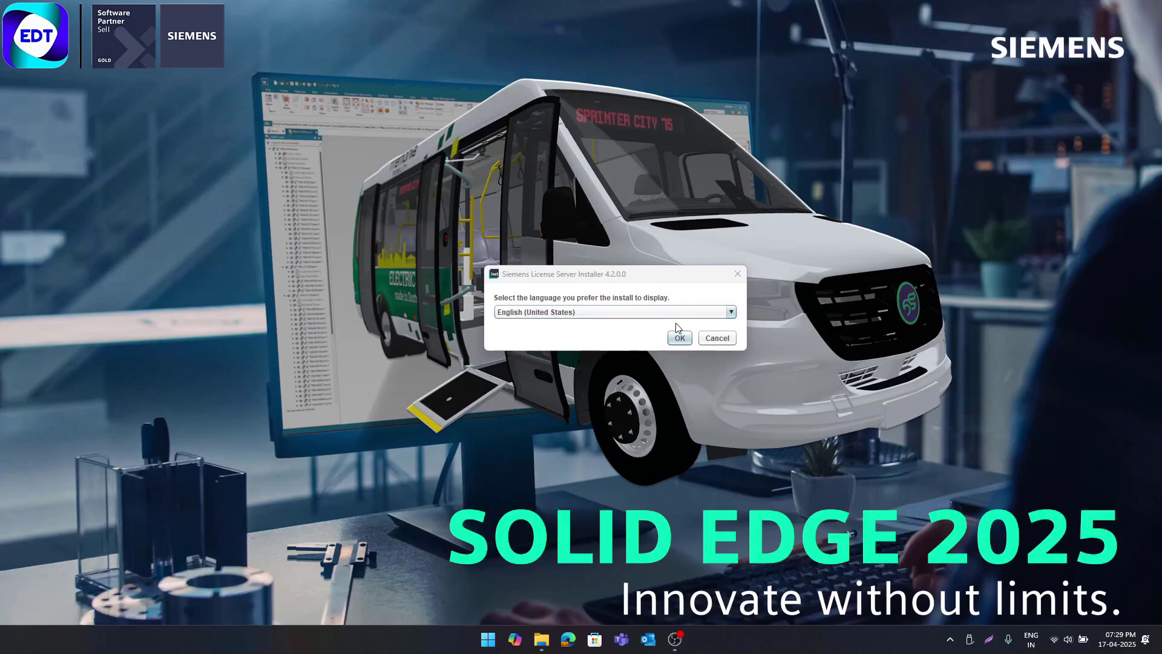
# Accept English as the installer language and move past the welcome page to the license file browser.
pyautogui.click(680, 338)
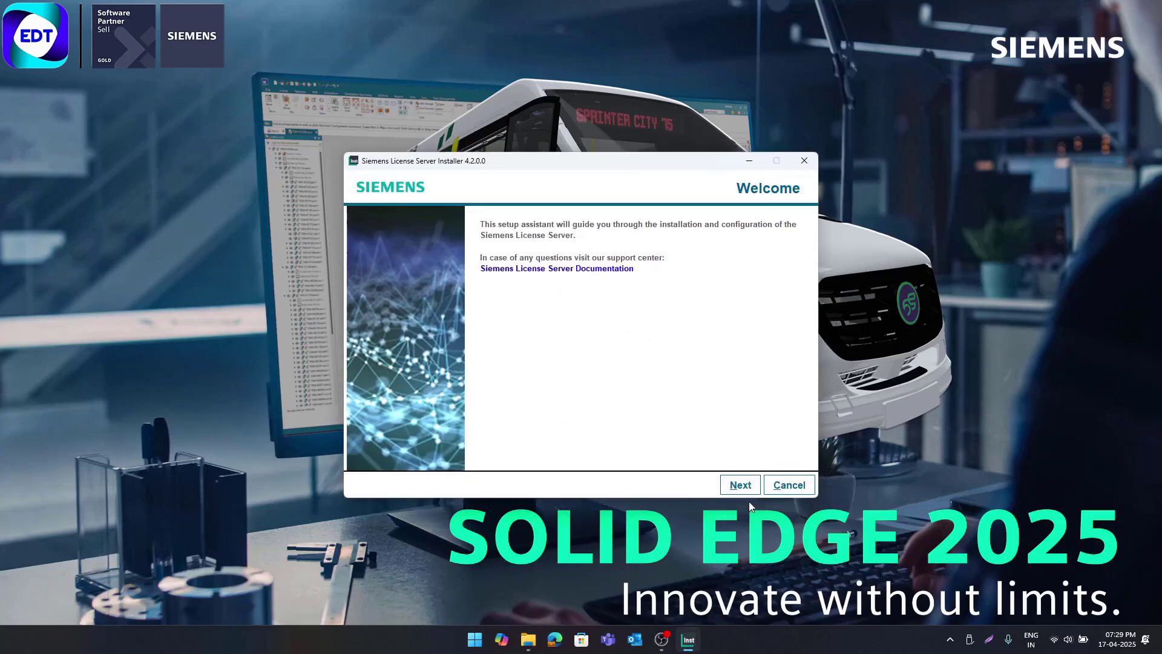
pyautogui.click(741, 485)
pyautogui.click(770, 295)
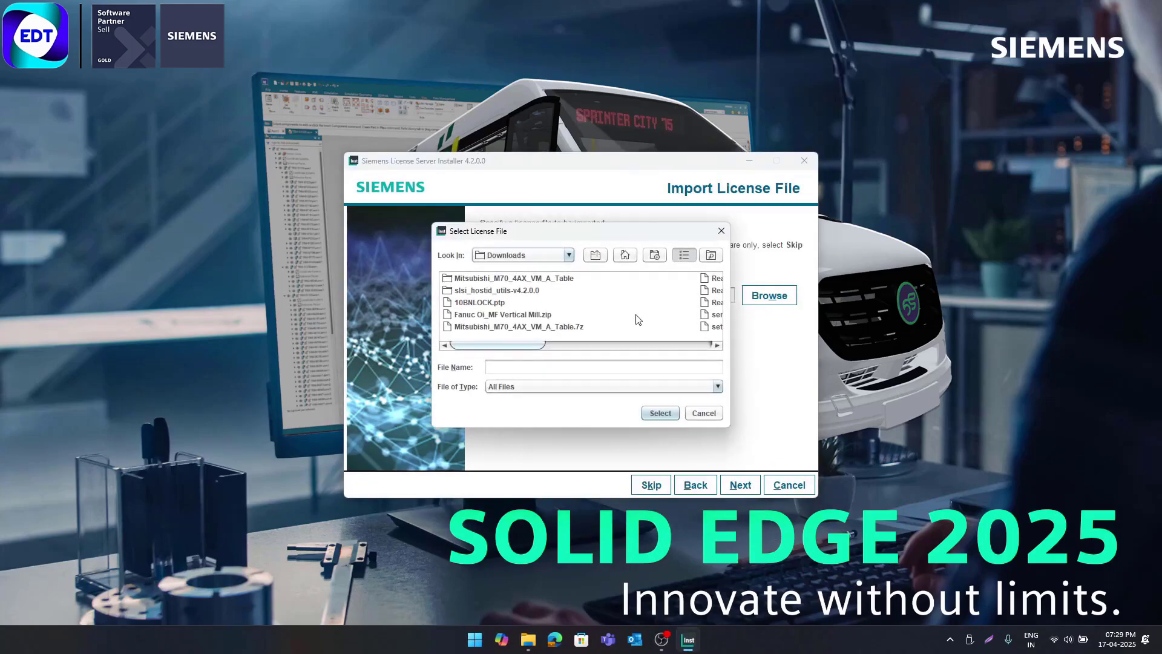
# Pick SELicense.dat from Desktop > SE_installation > 2025 as the license file.
pyautogui.click(569, 255)
pyautogui.scroll(5, 532, 297)
pyautogui.click(509, 282)
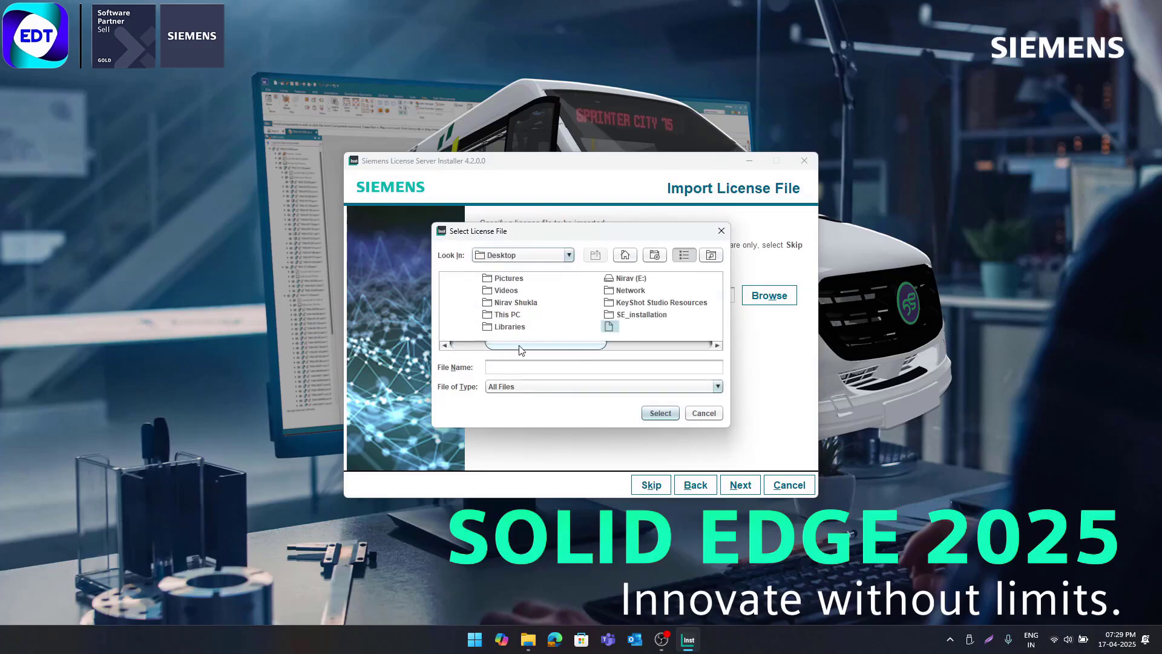
pyautogui.doubleClick(630, 316)
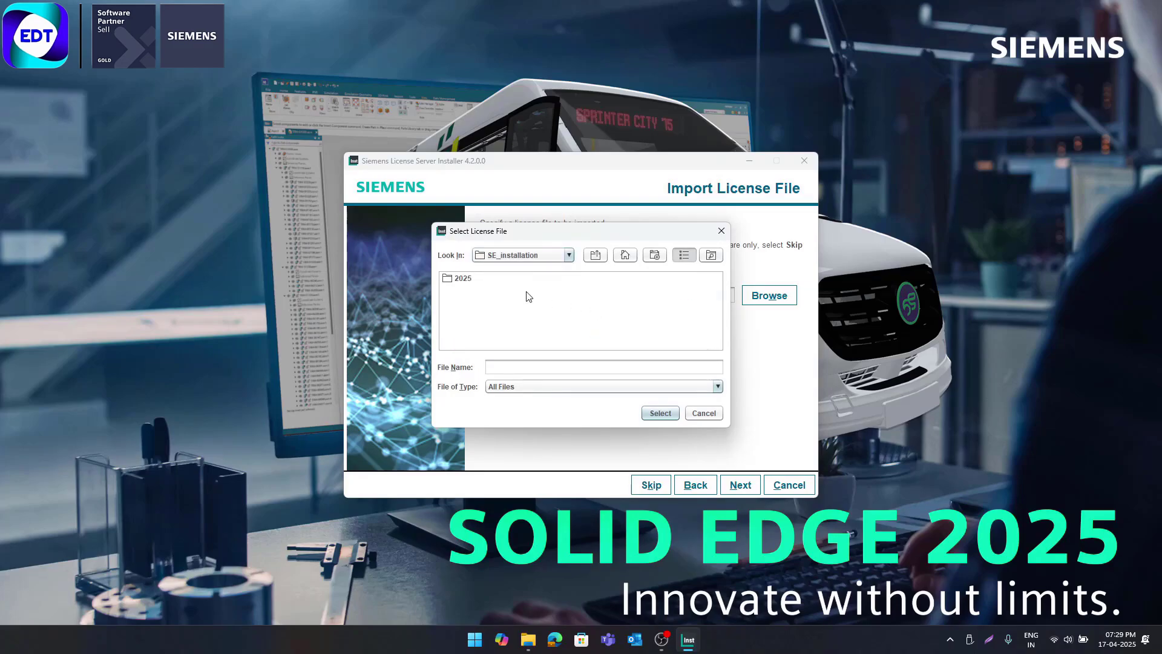
pyautogui.doubleClick(471, 281)
pyautogui.click(477, 291)
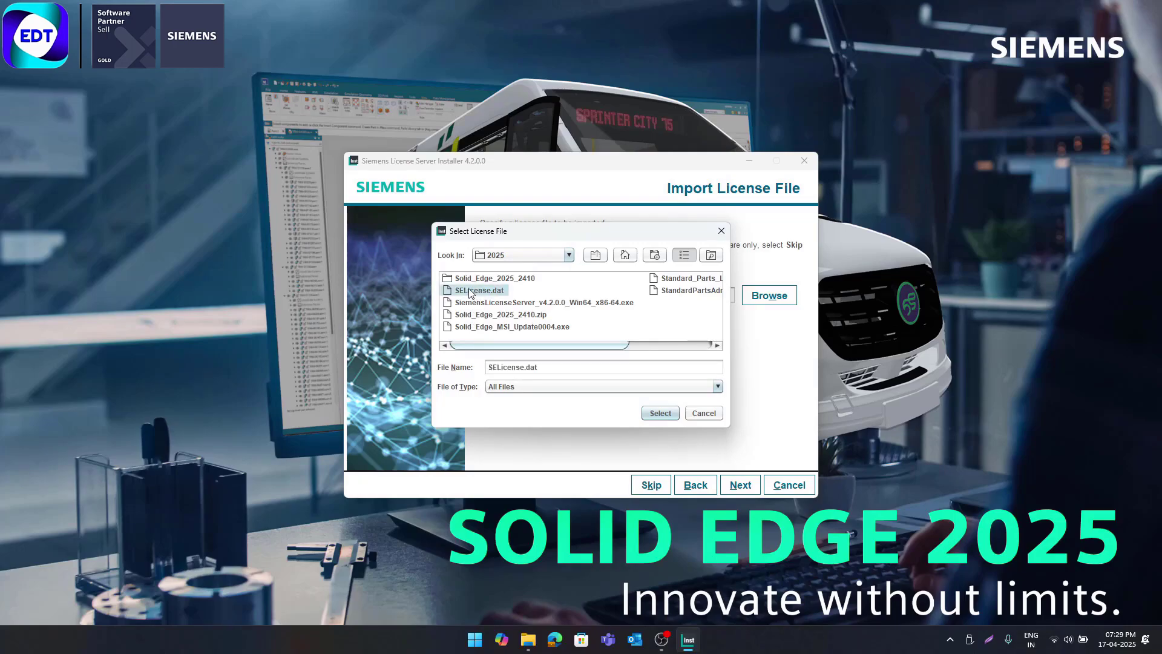
pyautogui.click(660, 414)
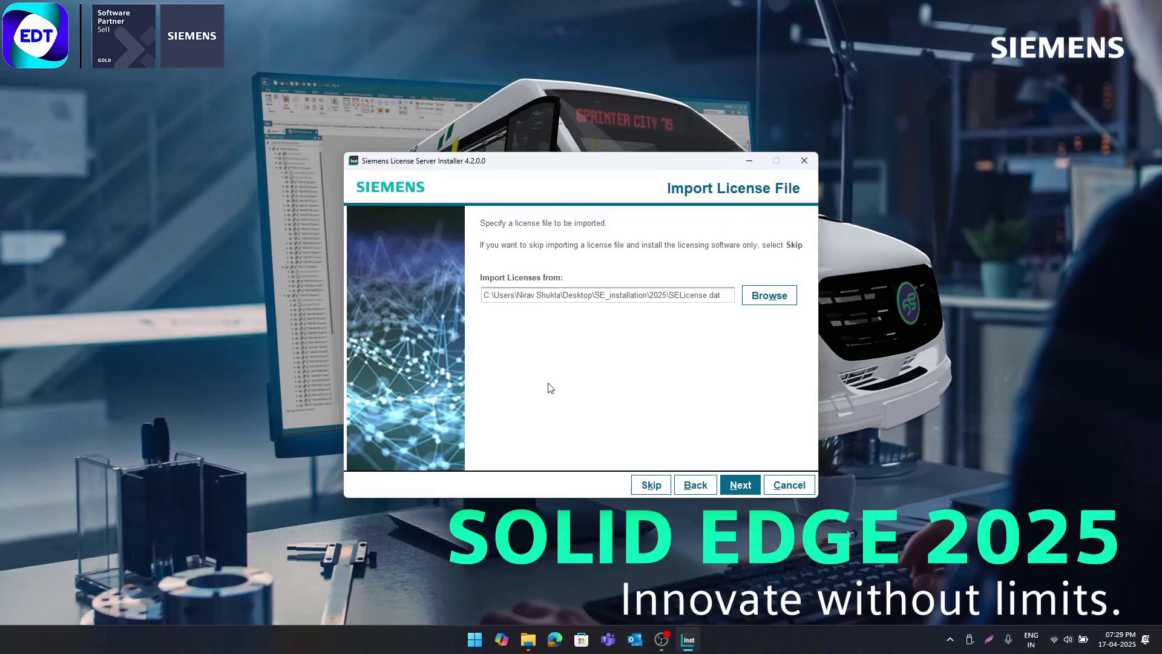
# Install with ports 29000/29001 and the default folder, declining the webkey administration feature.
pyautogui.press('Return')
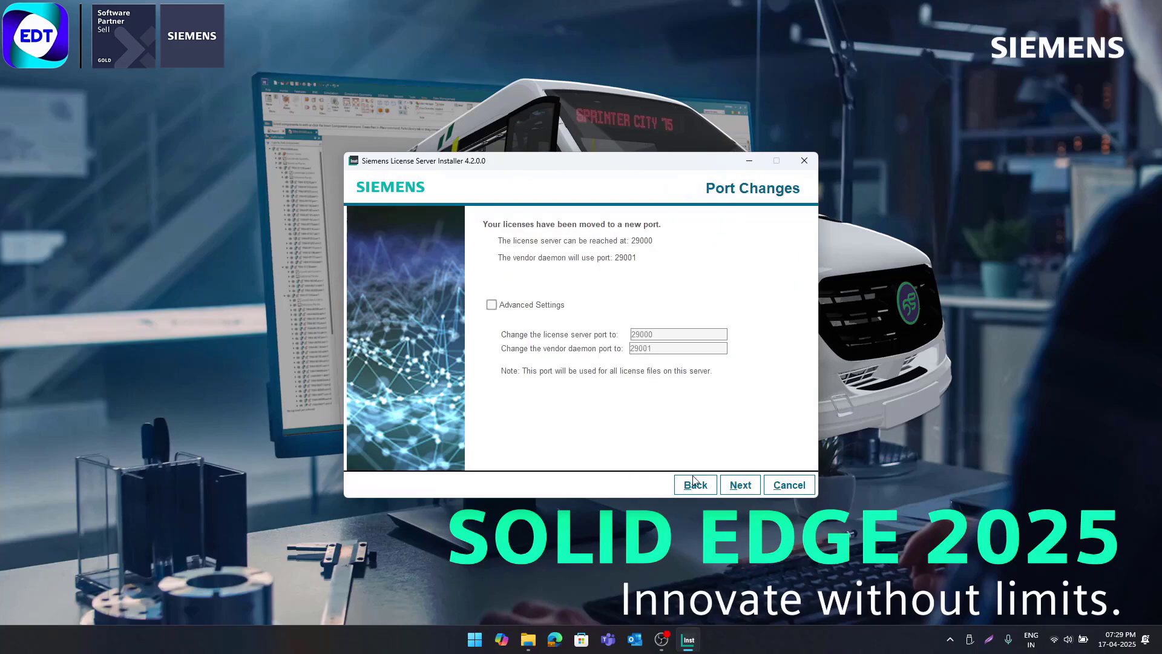
pyautogui.click(740, 485)
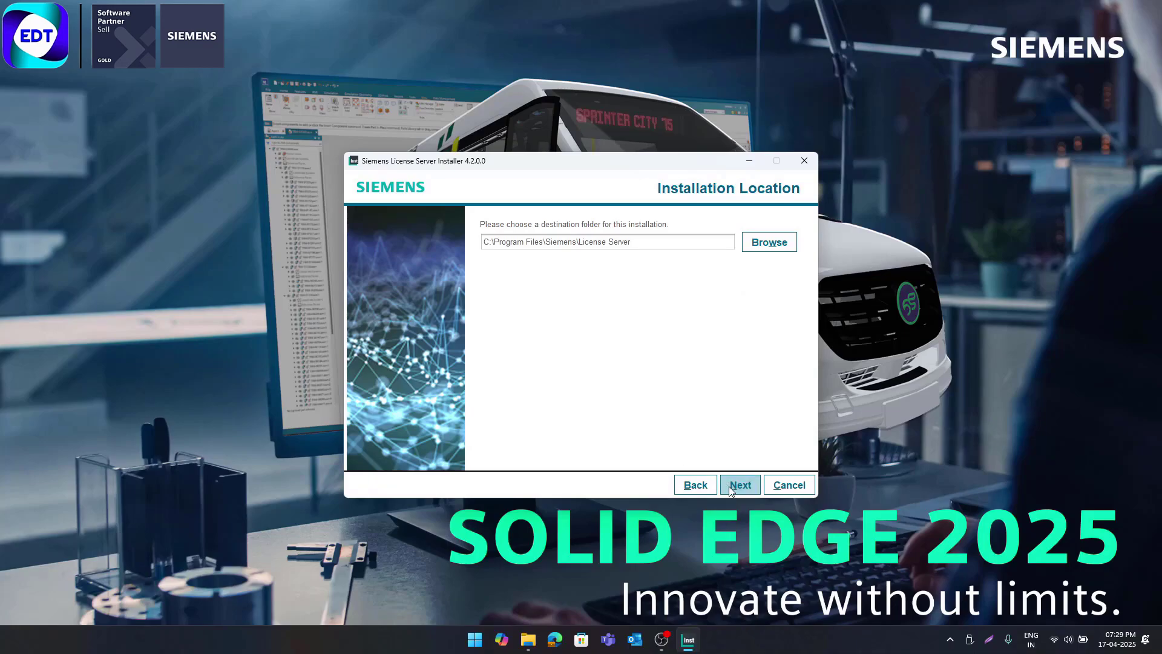
pyautogui.click(740, 484)
pyautogui.click(485, 458)
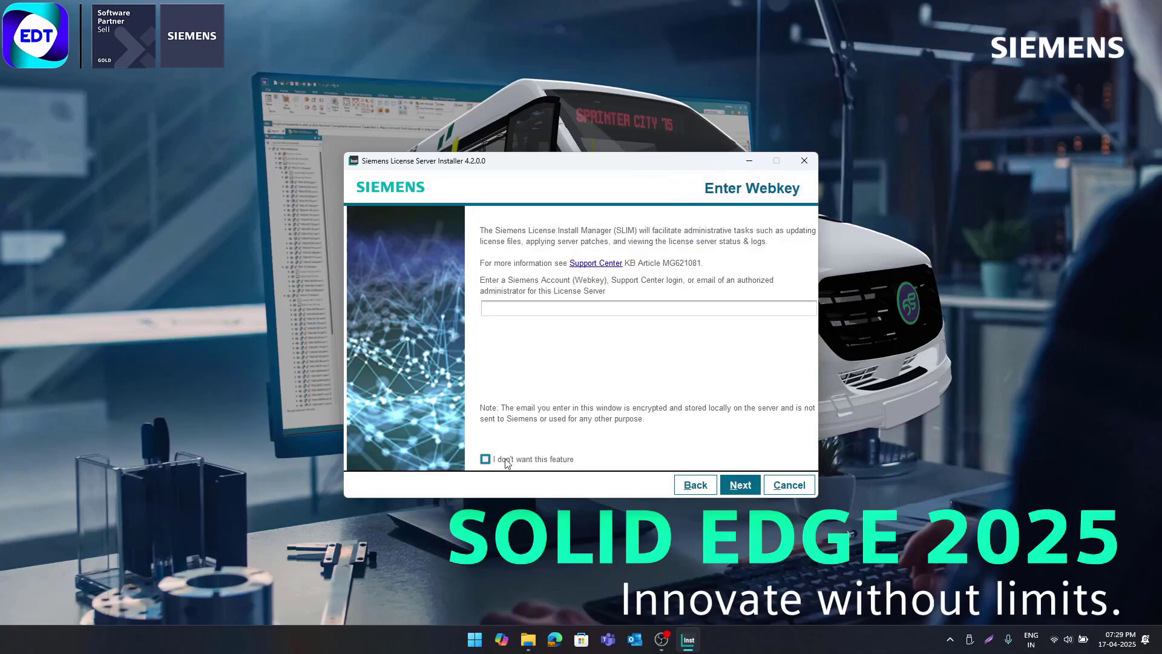
pyautogui.click(739, 484)
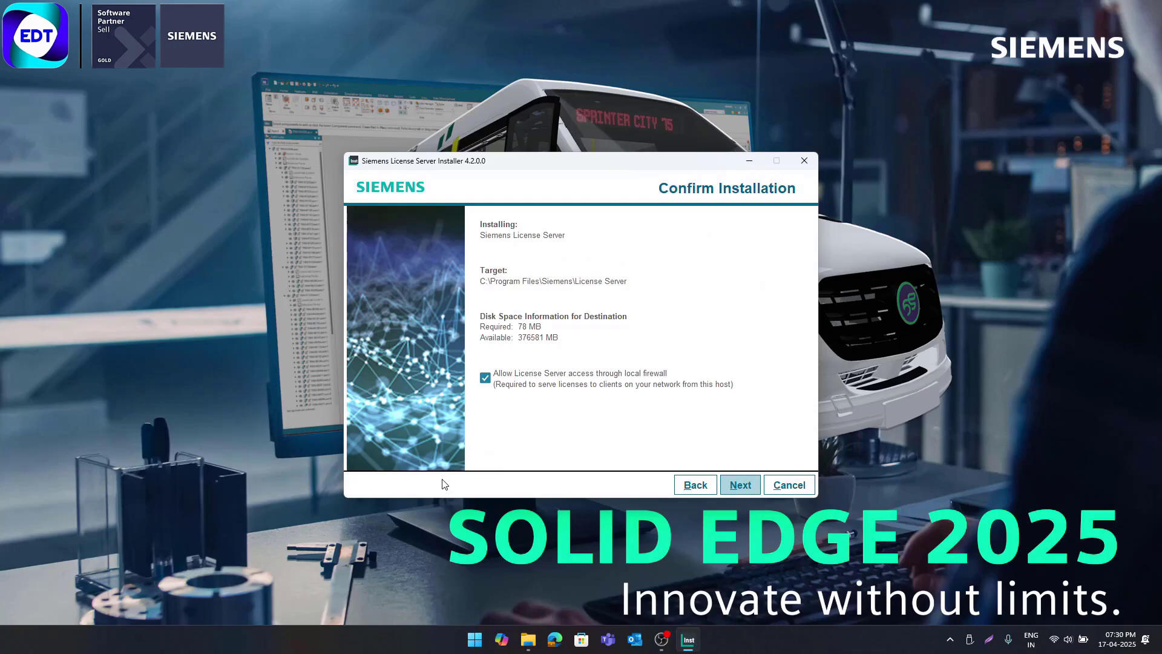
pyautogui.press('Return')
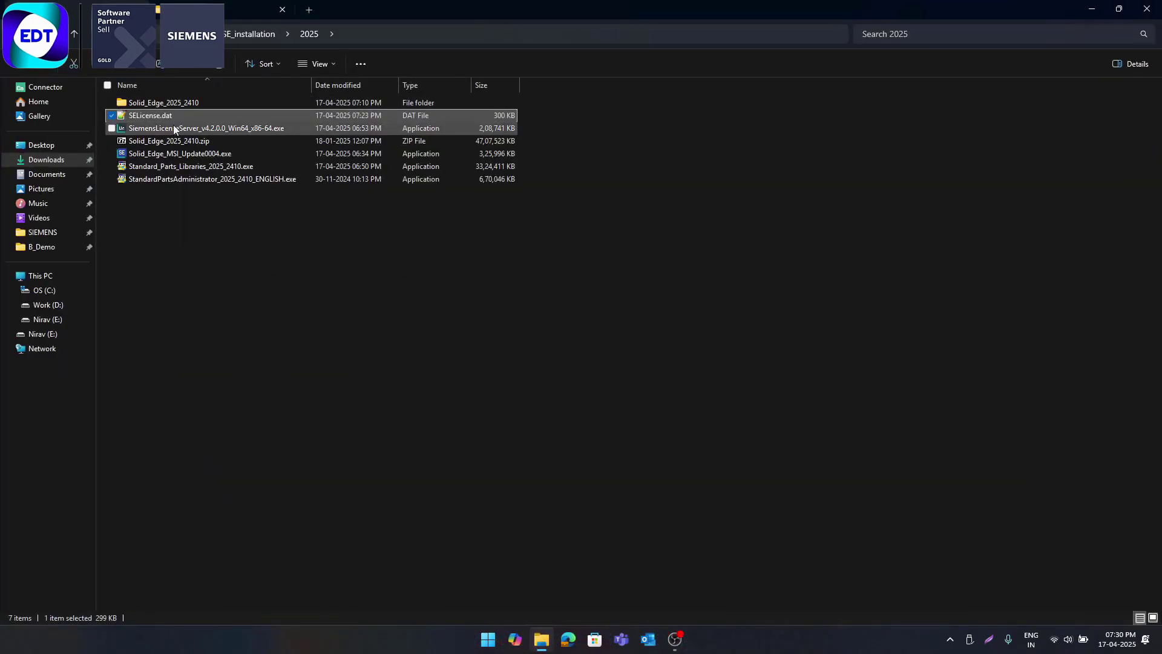
# Open Environment Variables via This PC's properties and advanced system settings.
pyautogui.rightClick(45, 278)
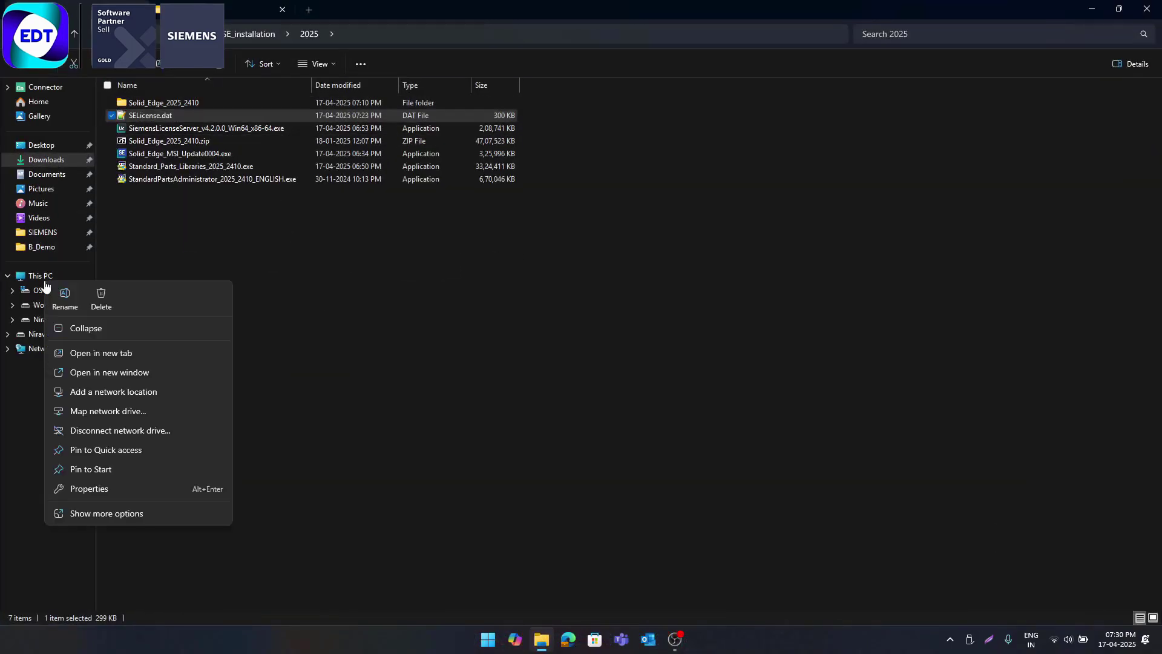
pyautogui.click(94, 489)
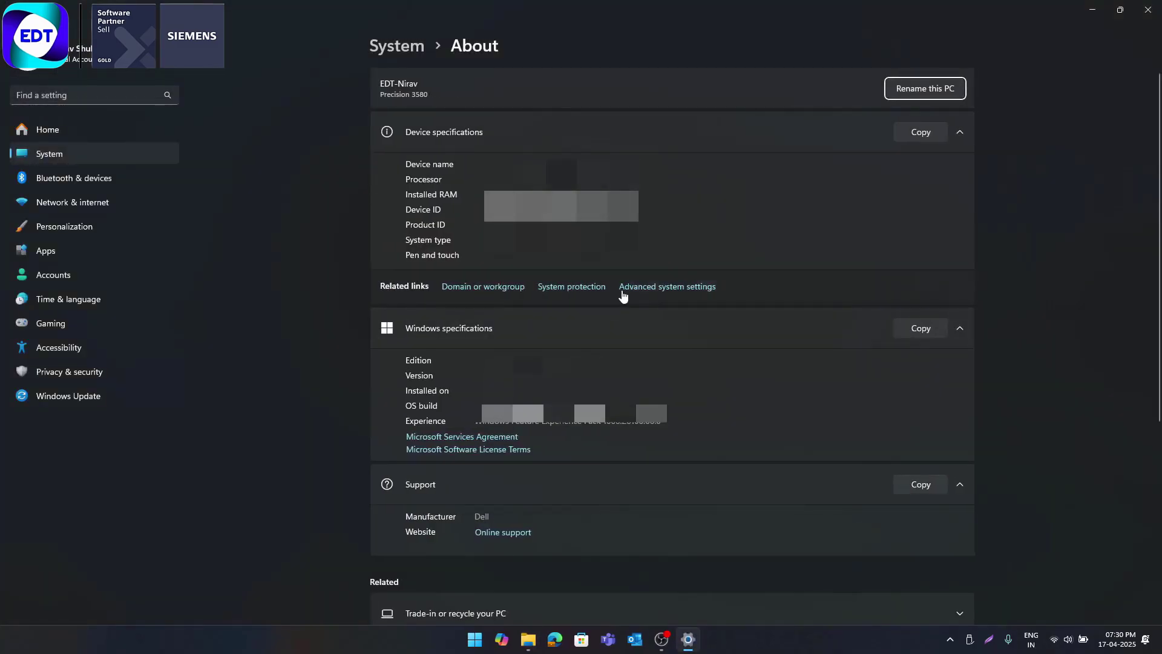
pyautogui.click(628, 289)
pyautogui.click(220, 252)
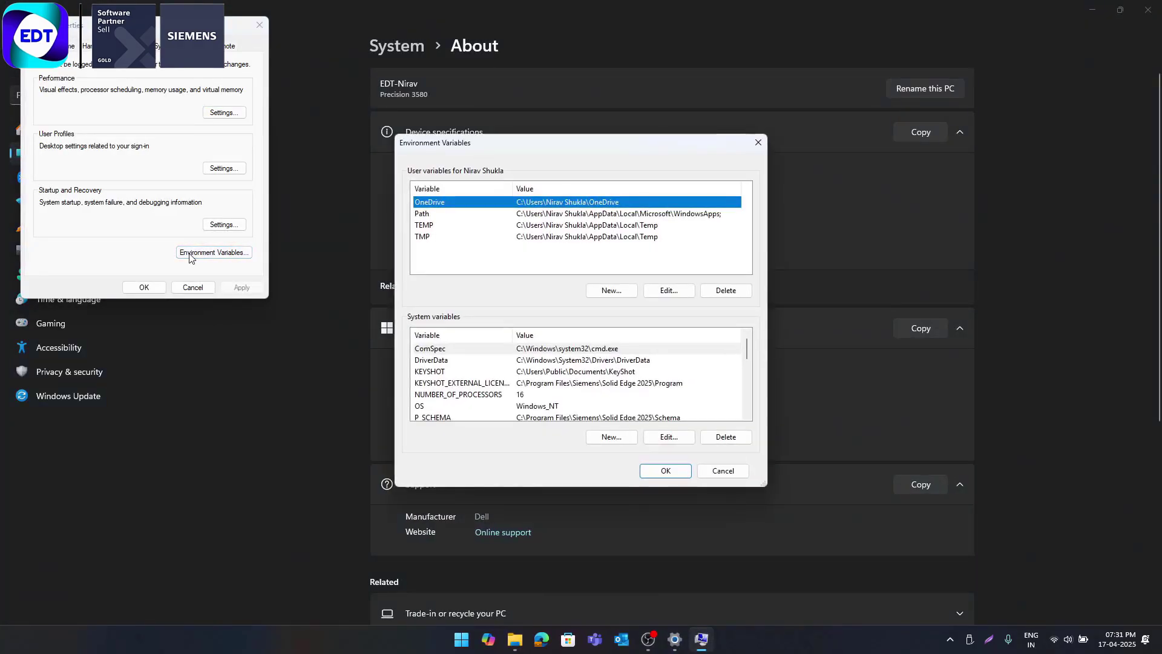
# Replace SE_LICENSE_SERVER's SELicense.lic path with 29000@localhost under System variables.
pyautogui.moveTo(548, 150); pyautogui.dragTo(556, 158)
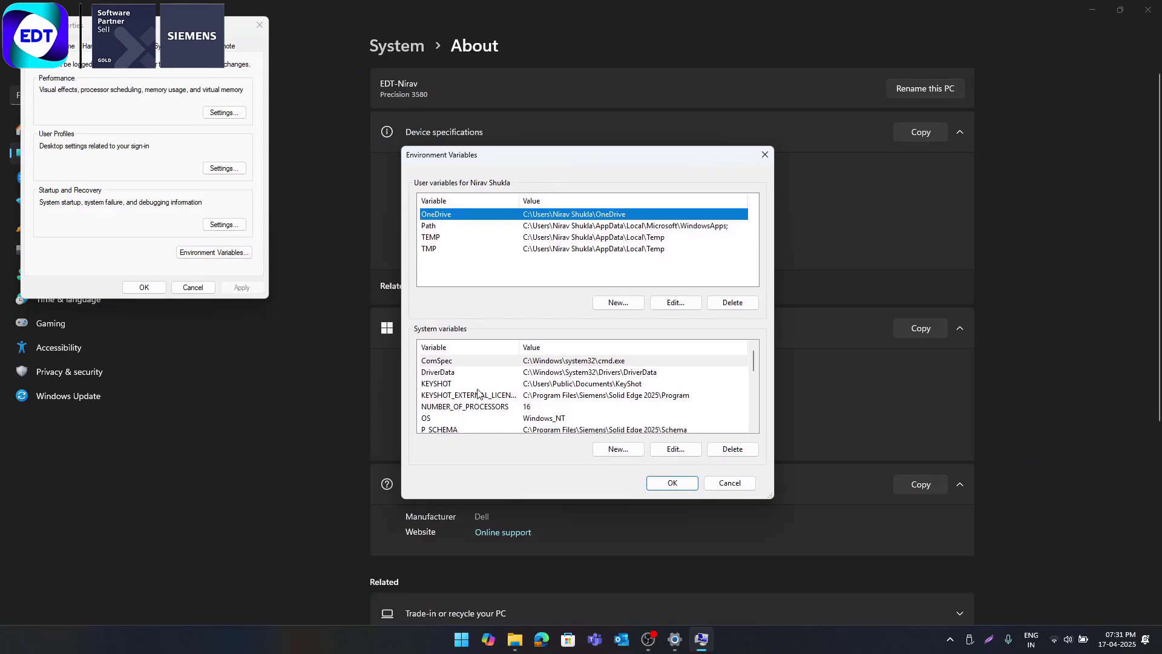
pyautogui.scroll(-1, 477, 391)
pyautogui.scroll(-3, 477, 394)
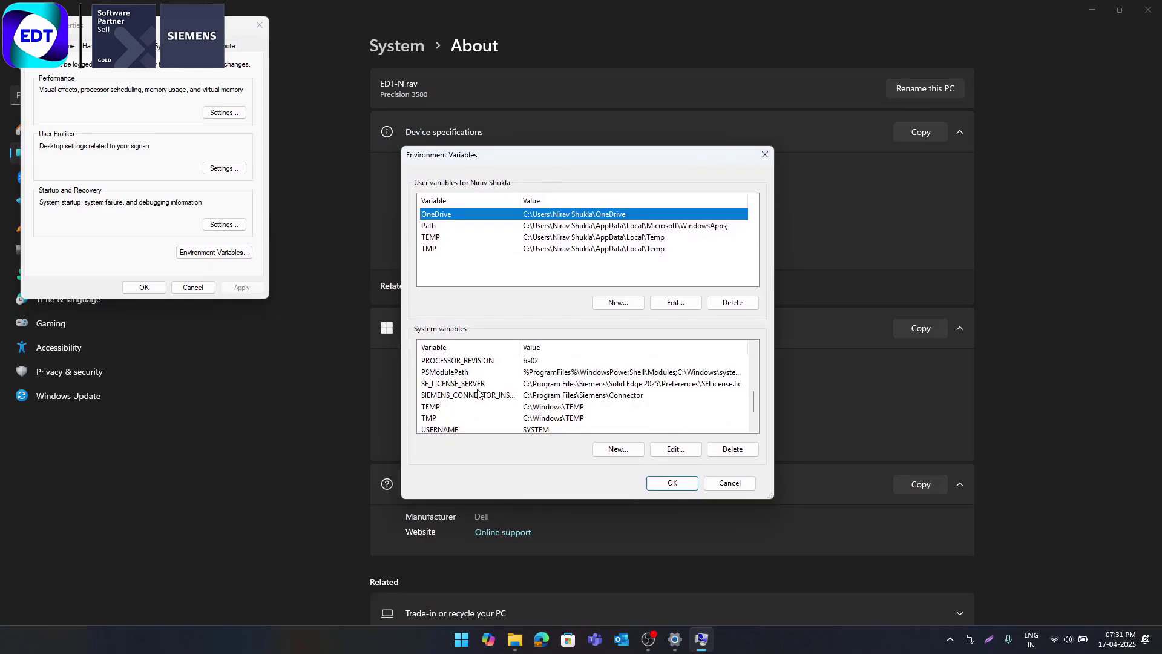
pyautogui.click(468, 386)
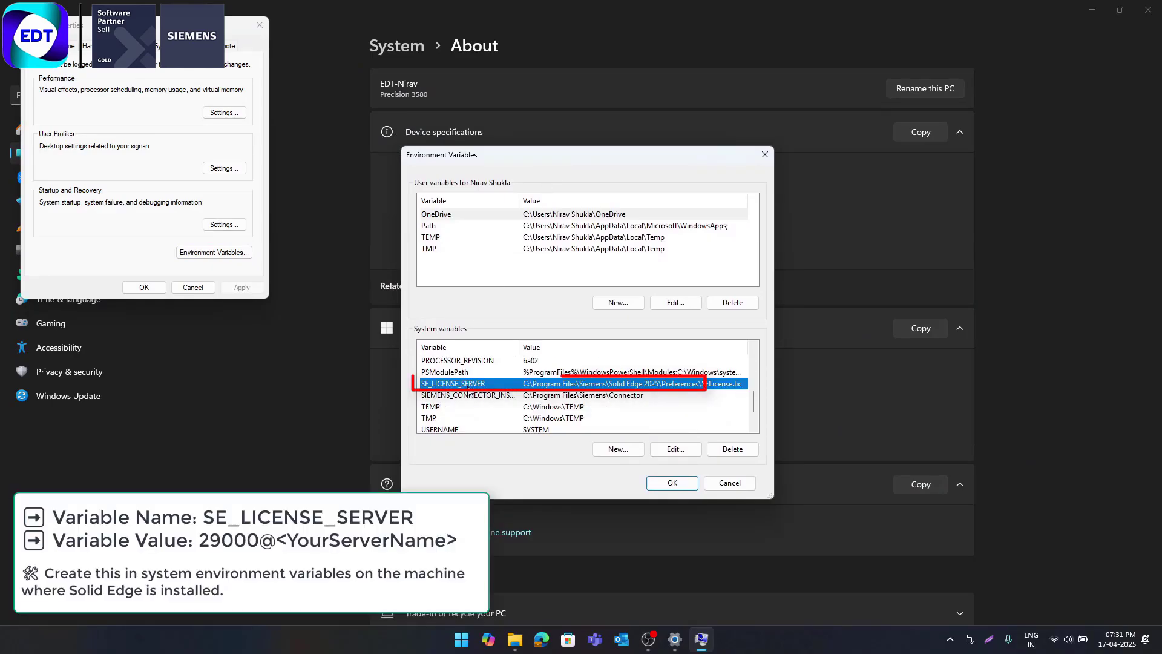
pyautogui.doubleClick(538, 386)
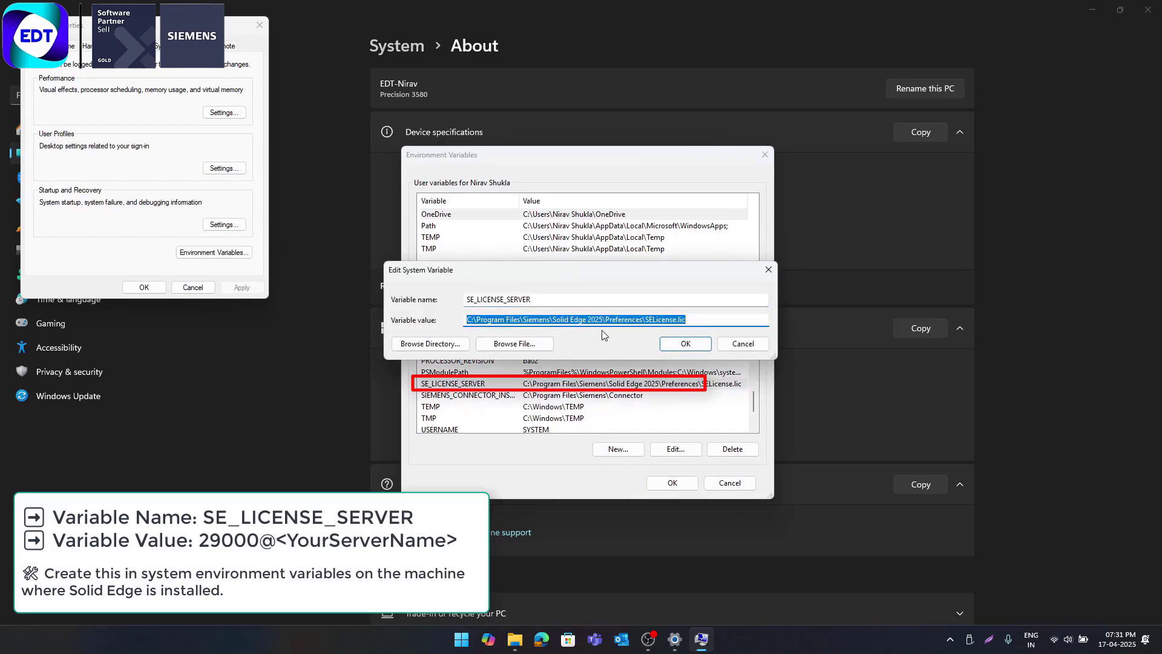
pyautogui.write('2900')
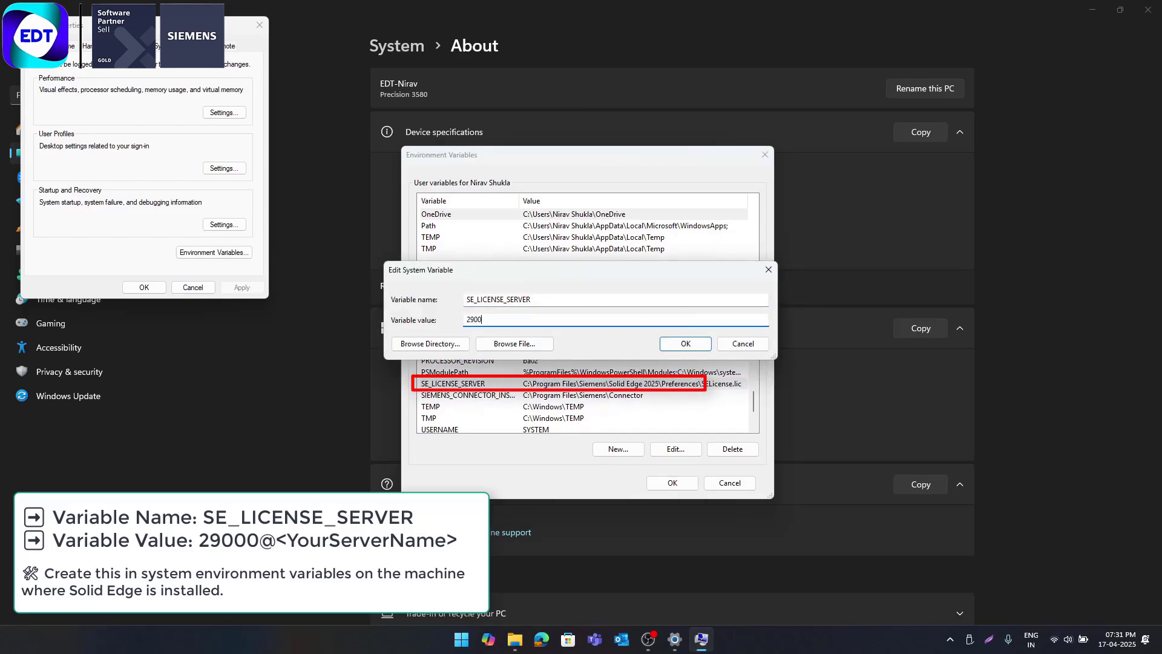
pyautogui.write('0@local')
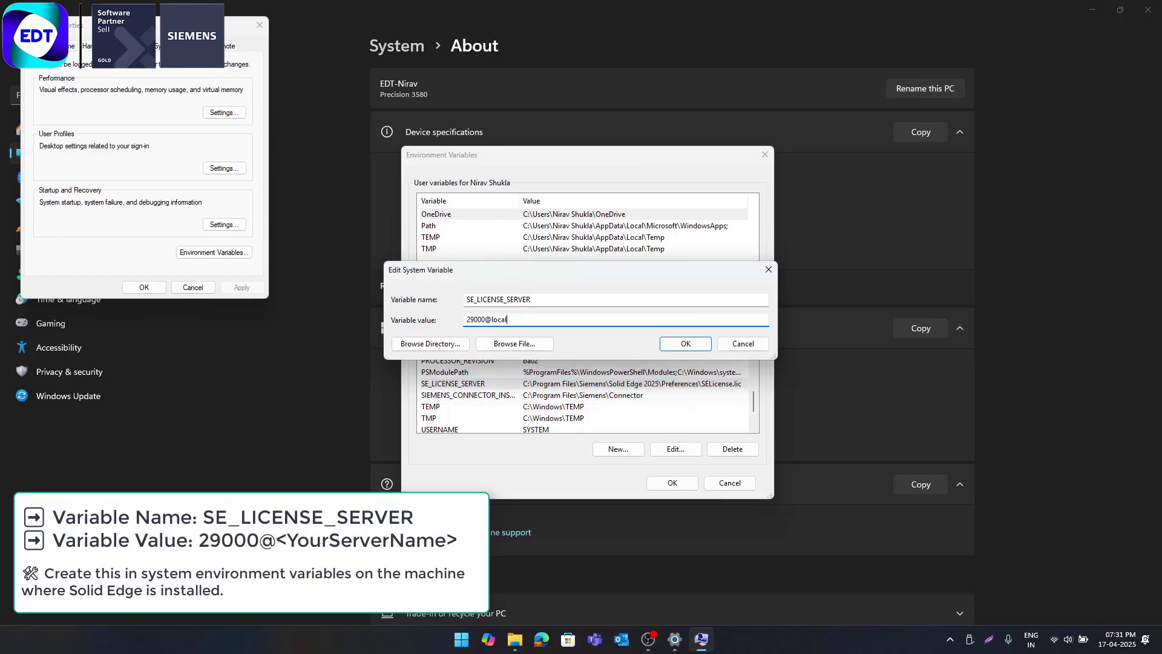
pyautogui.write('host')
pyautogui.click(674, 350)
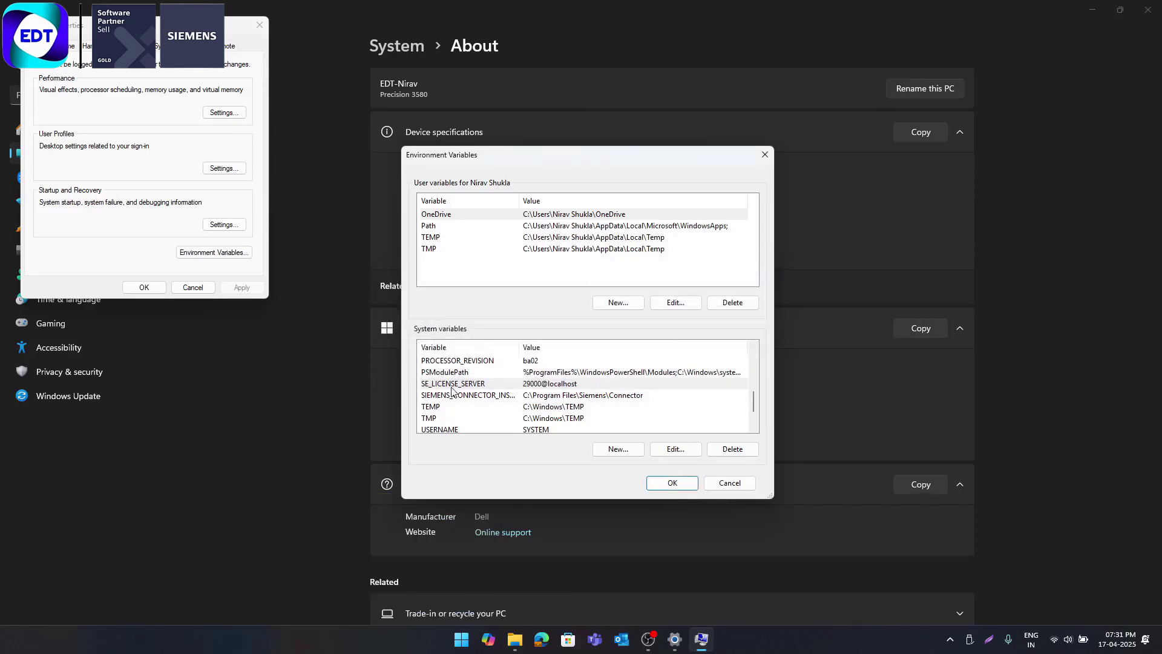
# Create the system variable SPLM_LICENSE_SERVER with value 29000@localhost.
pyautogui.click(617, 449)
pyautogui.write('S')
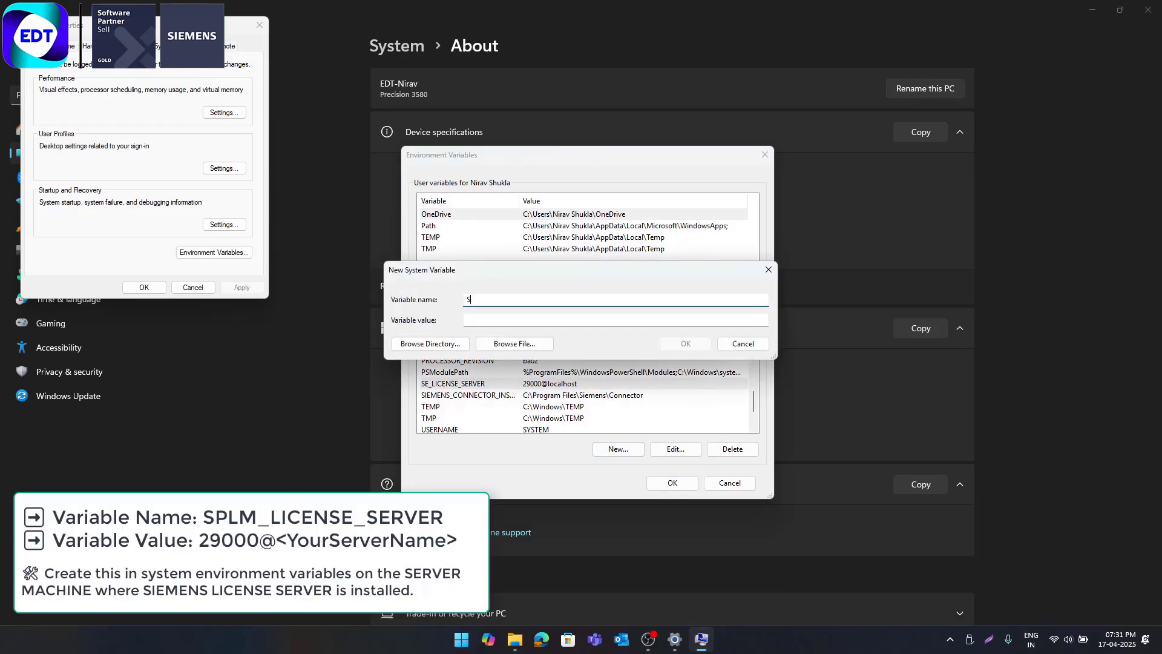
pyautogui.write('PLM_LICENSE_SERVER')
pyautogui.click(466, 319)
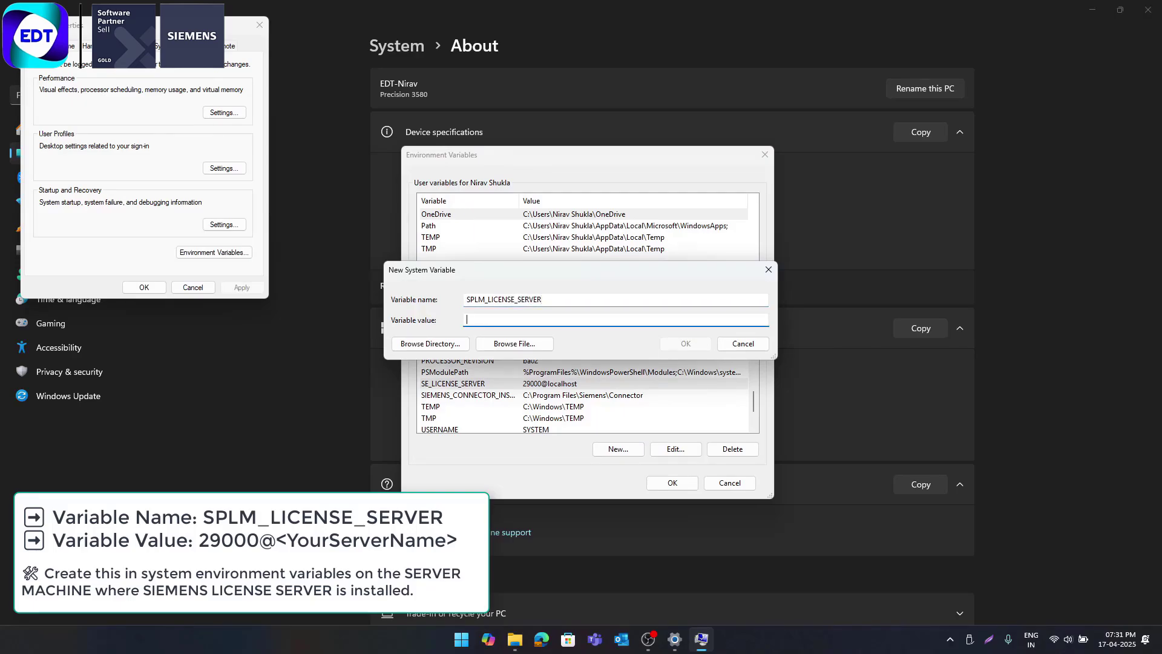
pyautogui.write('29000@localhost')
pyautogui.click(692, 344)
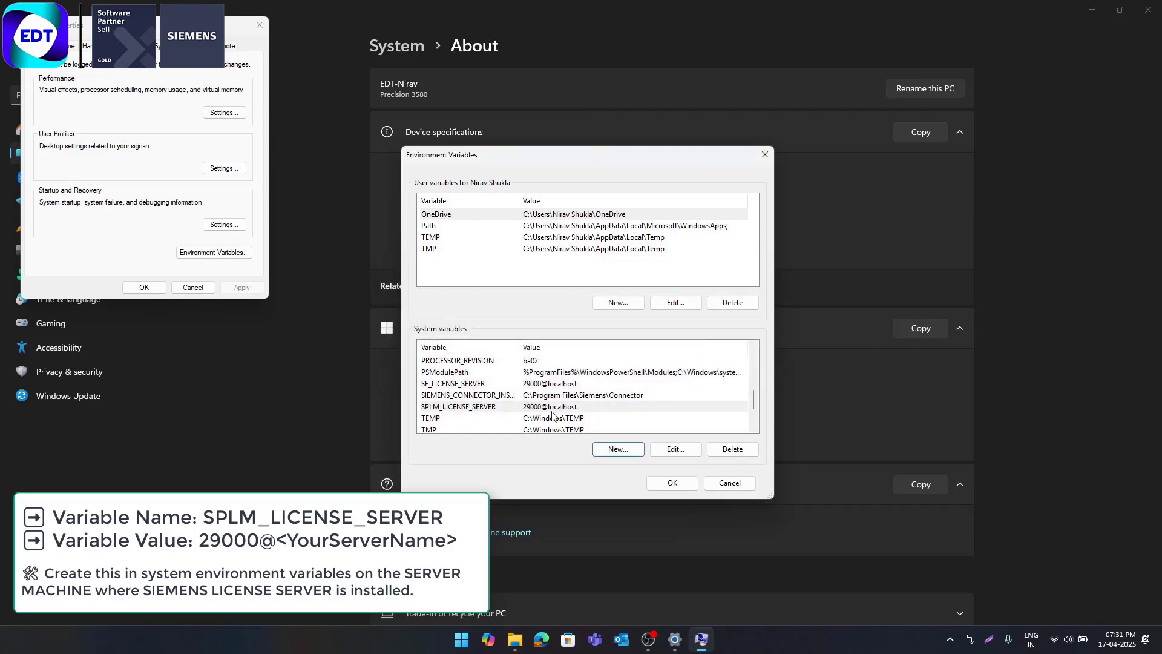
# Confirm Environment Variables and System Properties with OK, then close Settings.
pyautogui.click(673, 482)
pyautogui.click(158, 284)
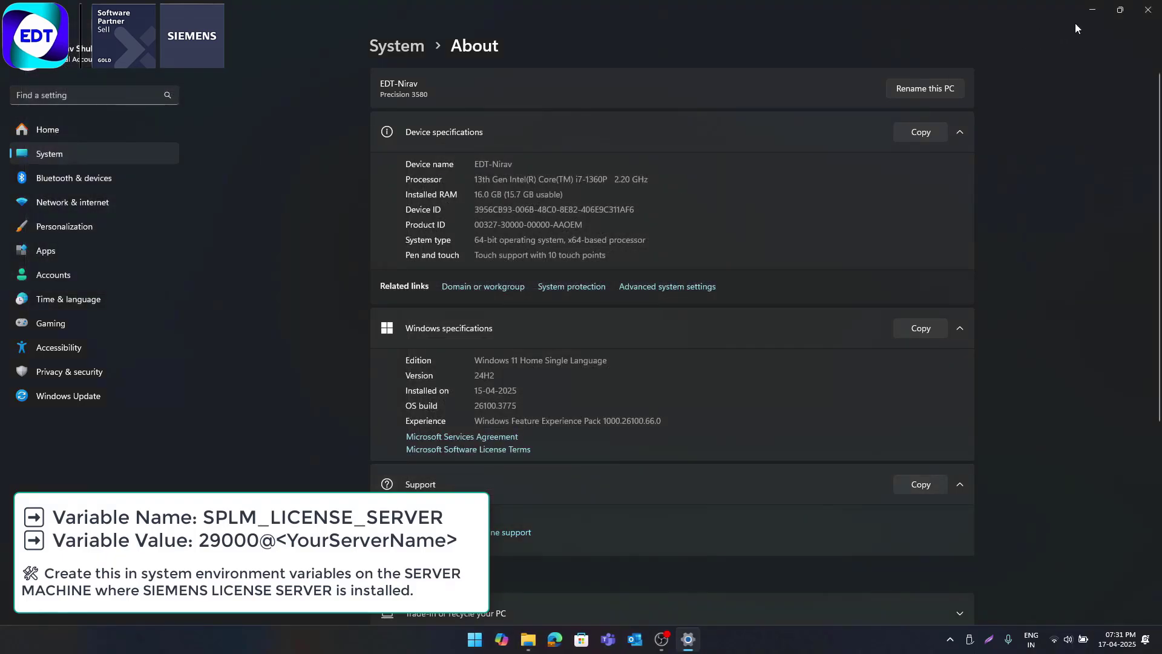
pyautogui.click(1148, 10)
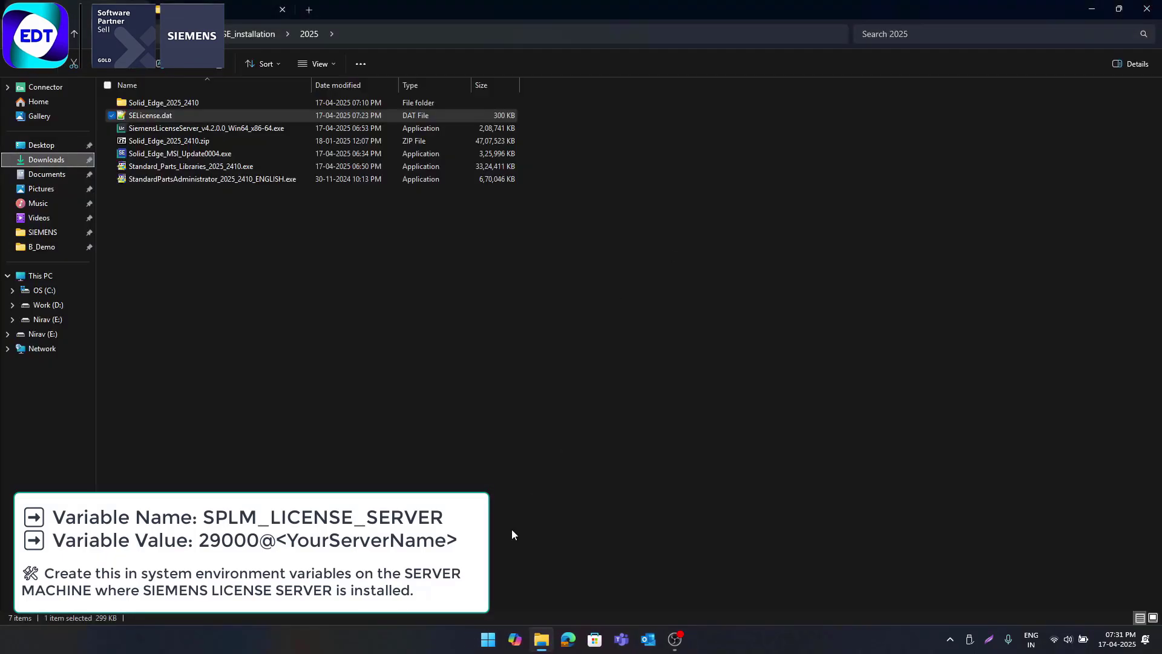
# Open the License Utility from the Start menu's Siemens Solid Edge 2025 folder.
pyautogui.click(488, 639)
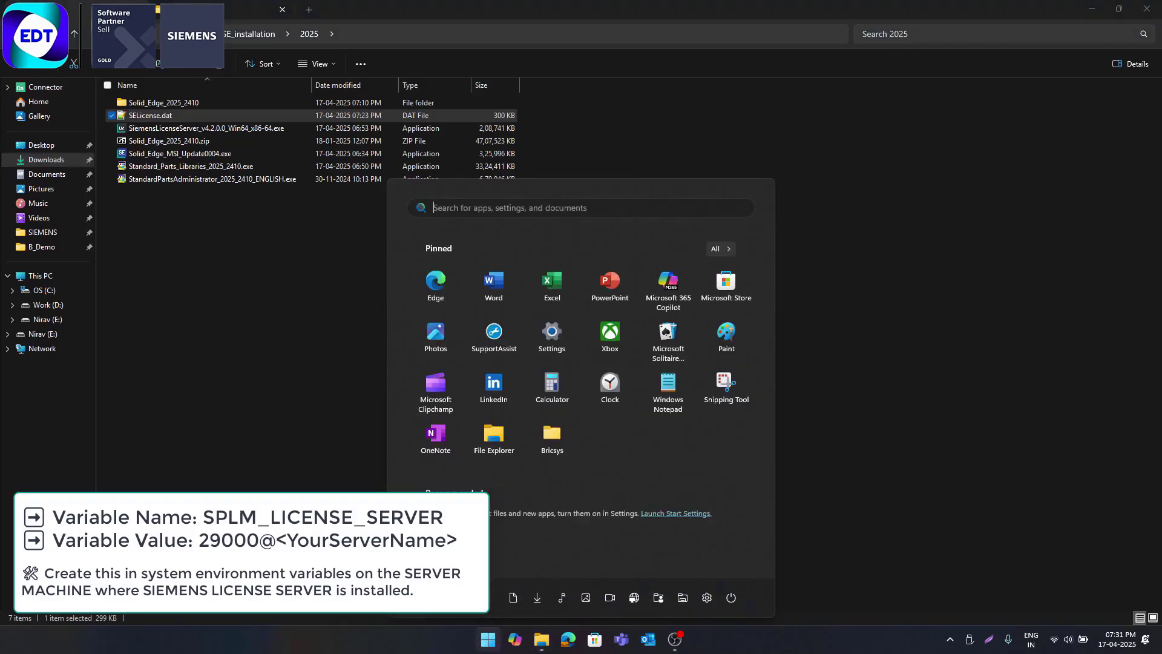
pyautogui.click(720, 248)
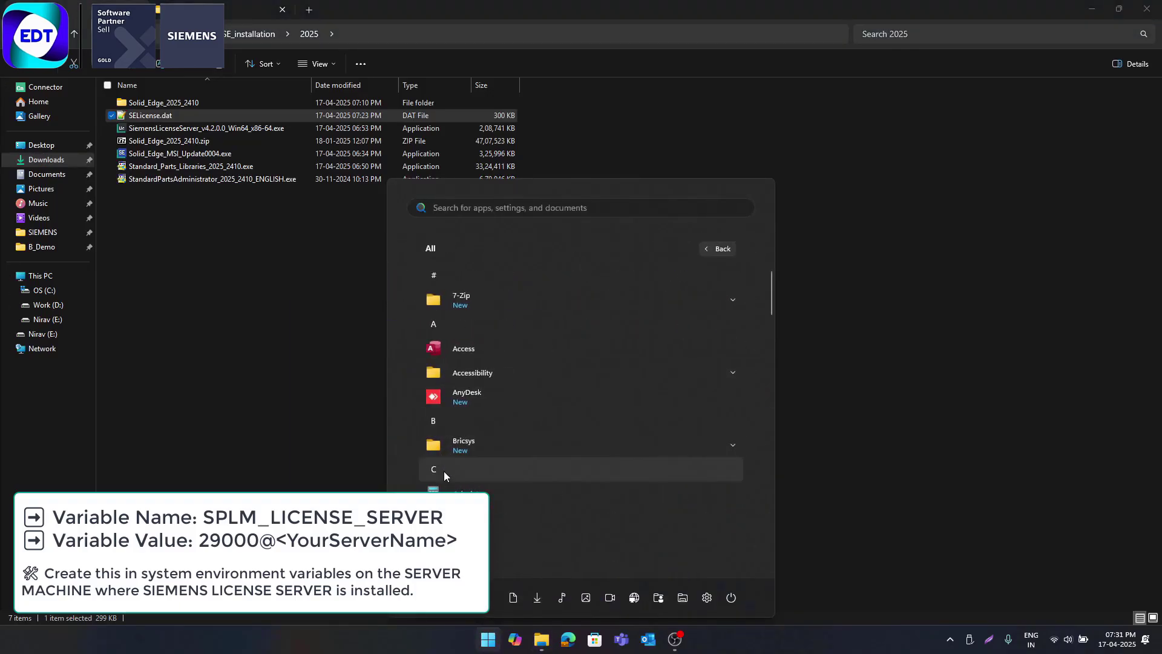
pyautogui.click(486, 460)
pyautogui.click(533, 468)
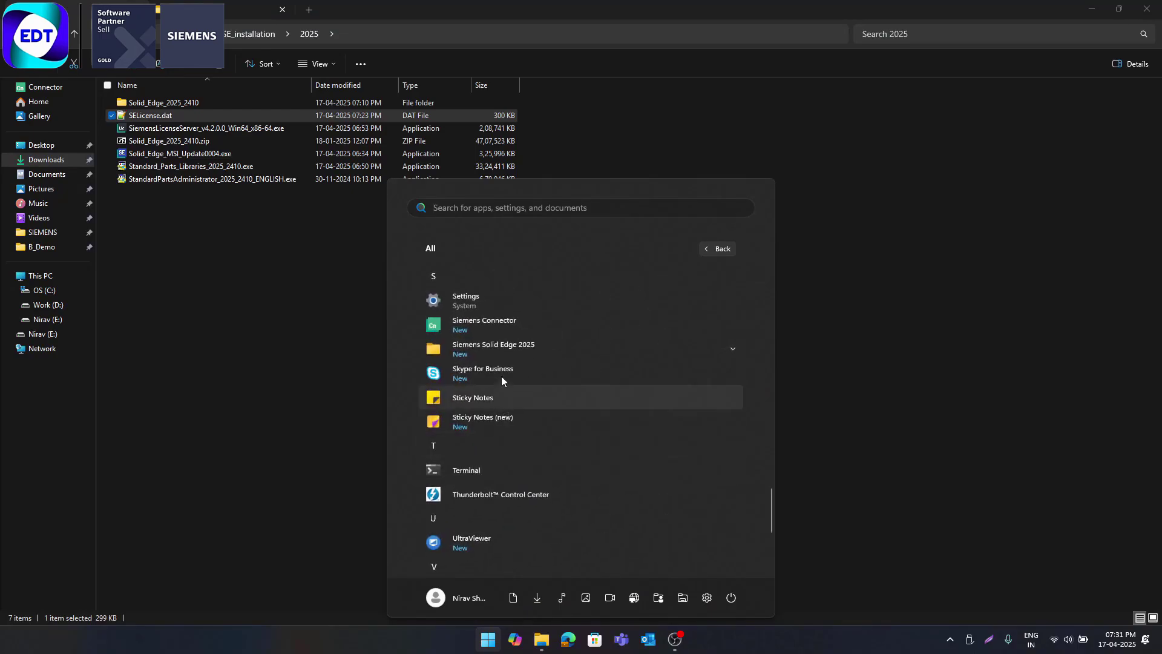
pyautogui.click(510, 346)
pyautogui.scroll(-1, 481, 484)
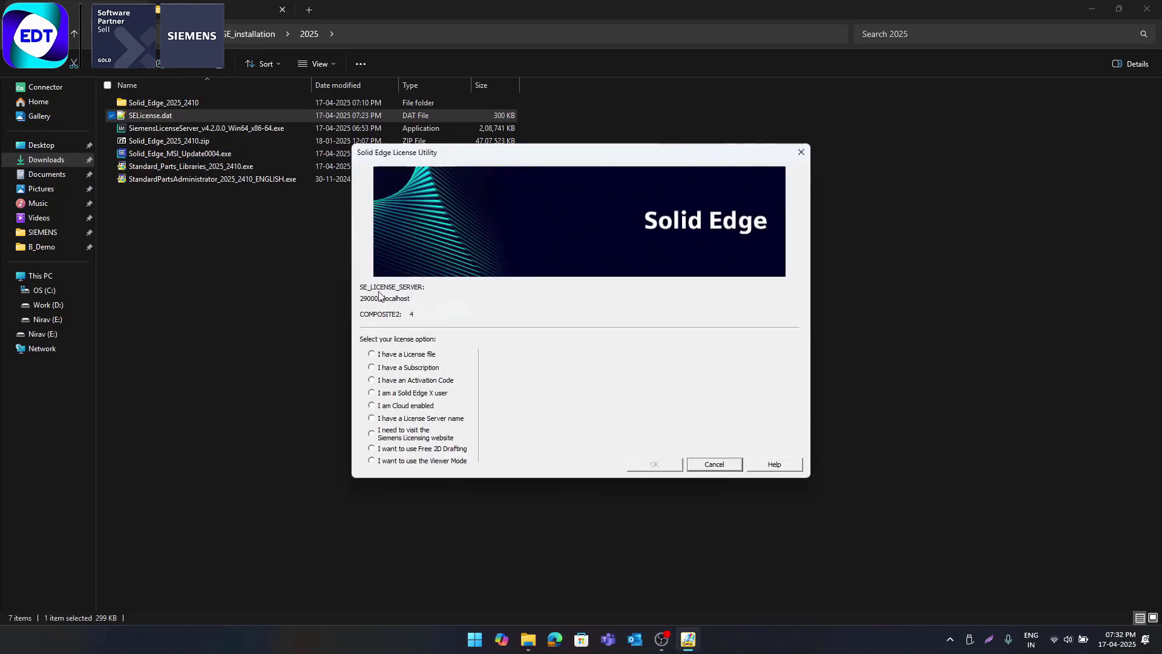
# Select 'I have a License Server name' to view its fields, then cancel the License Utility.
pyautogui.click(431, 421)
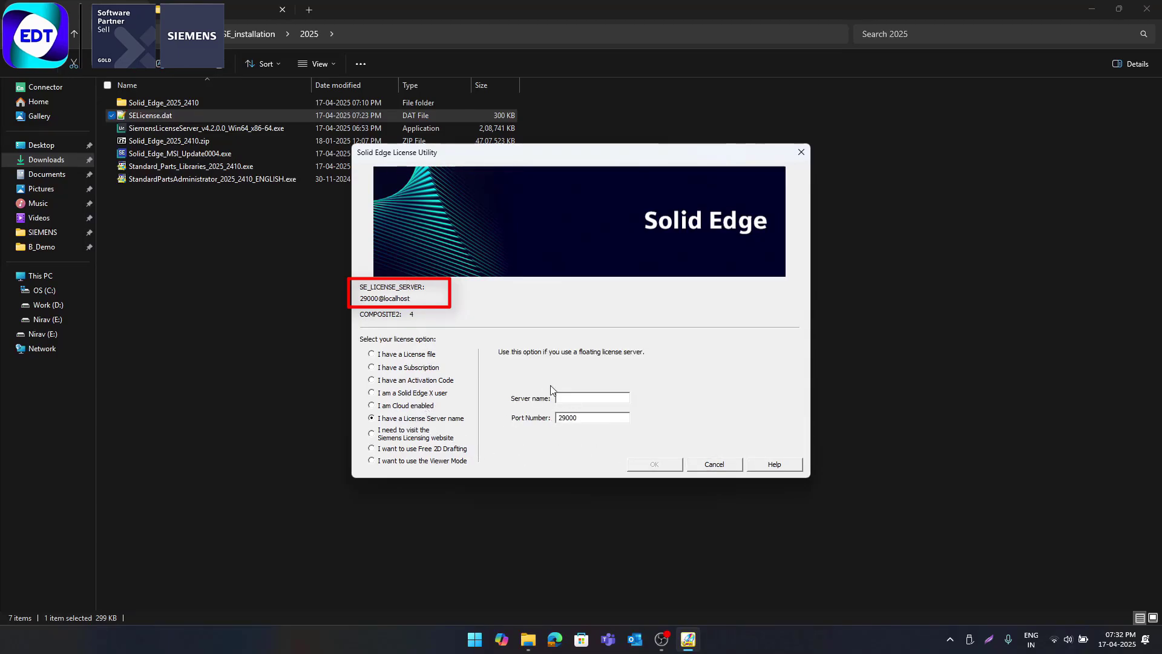
pyautogui.click(715, 464)
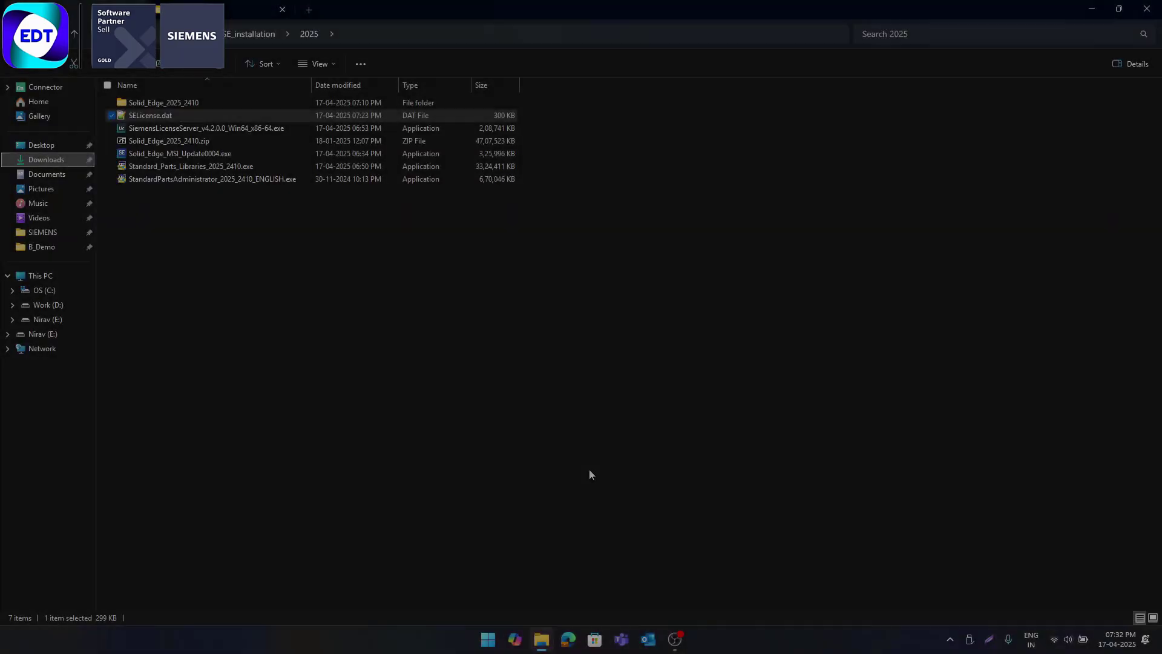
# Search 'pdm' in the Start menu and launch Choose PDM Integration.
pyautogui.press('super')
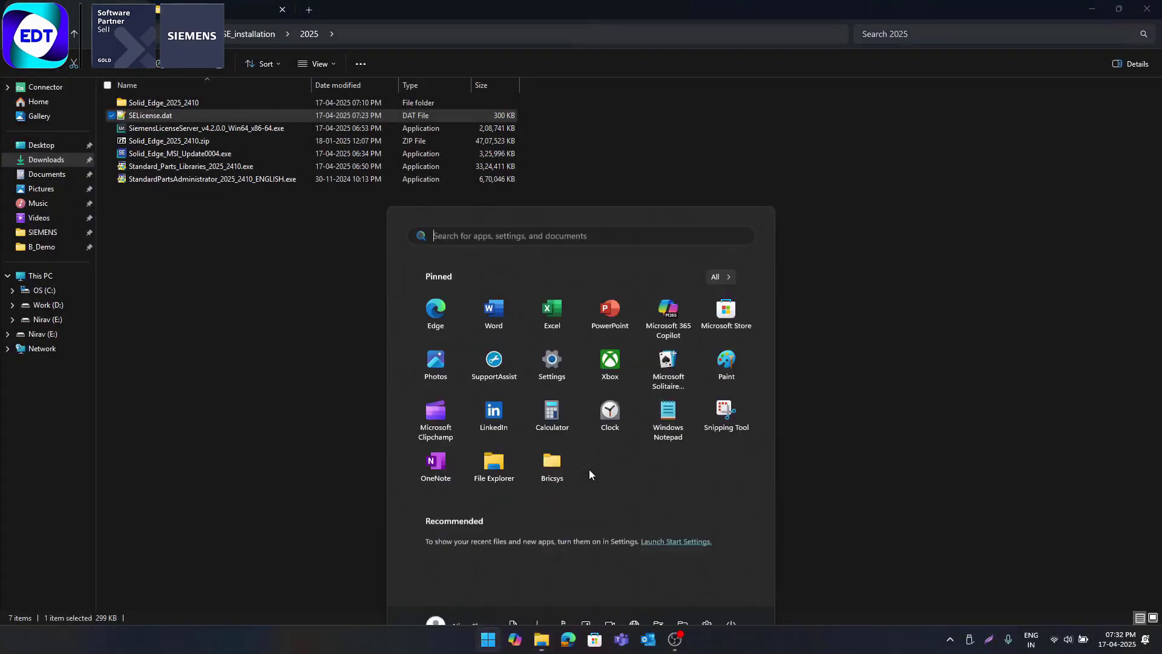
pyautogui.write('pdm')
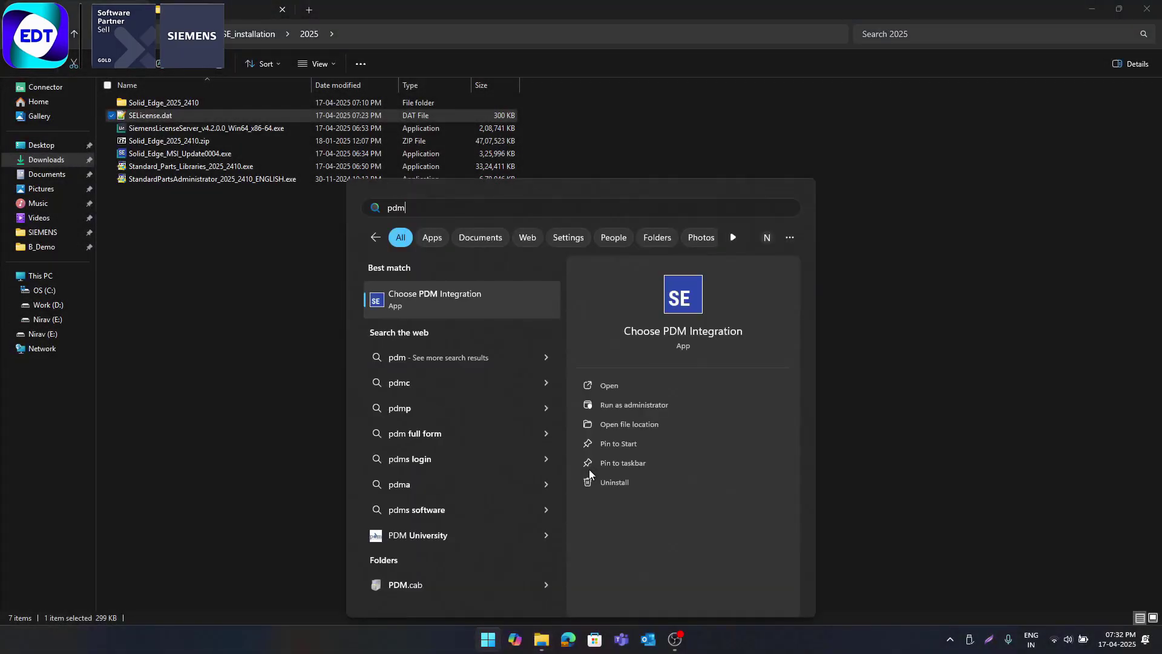
pyautogui.press('Return')
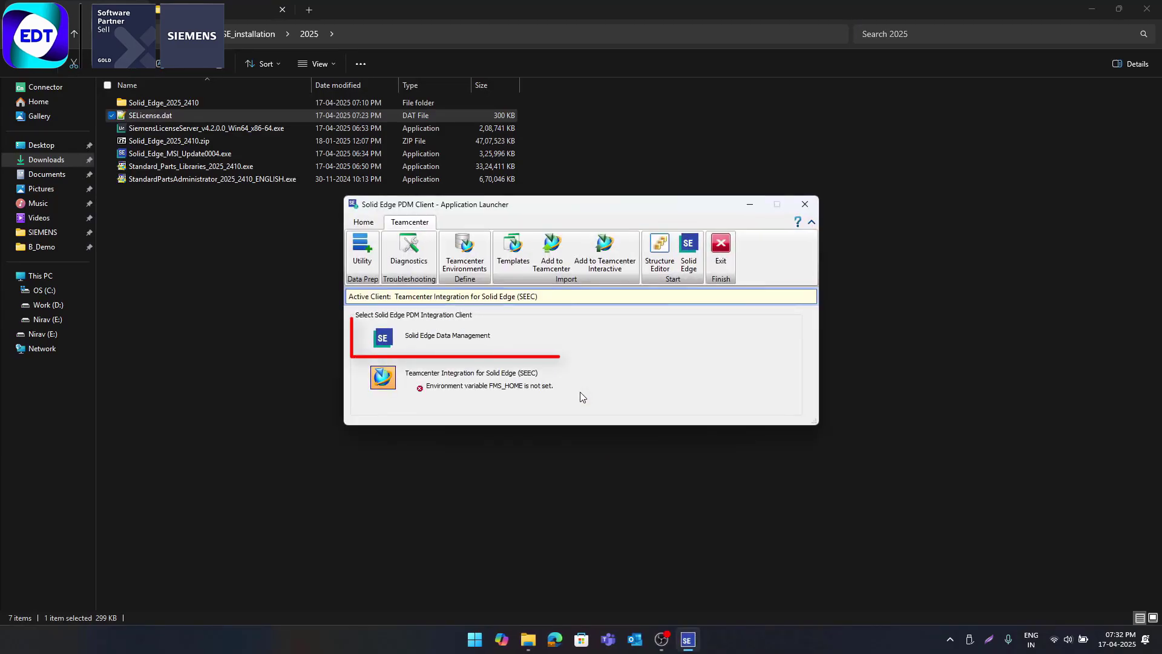
# Set Solid Edge Data Management as the active PDM client and exit the launcher.
pyautogui.click(459, 350)
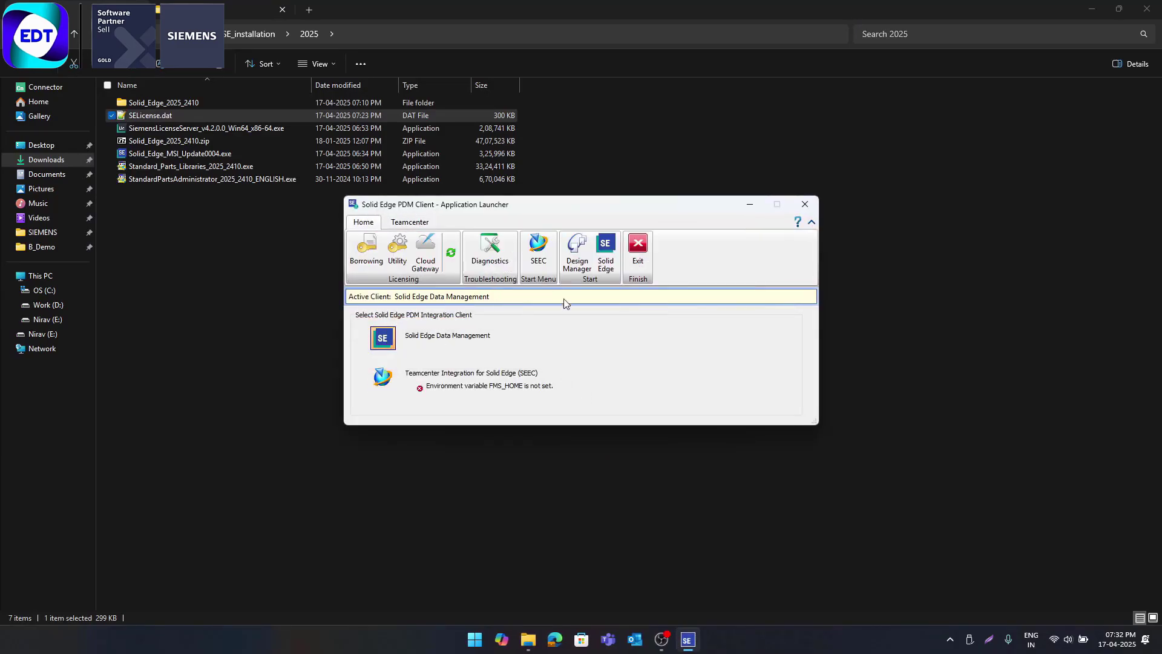
pyautogui.click(639, 252)
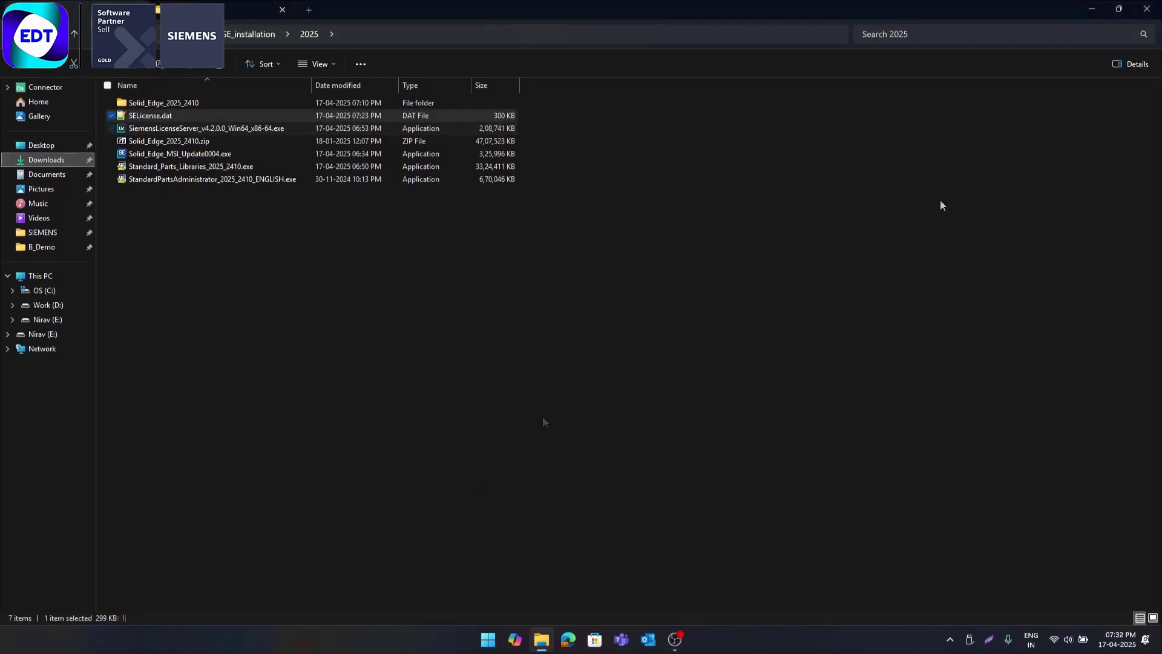
# Launch Solid Edge 2025 by searching 'so' in the Start menu.
pyautogui.press('super')
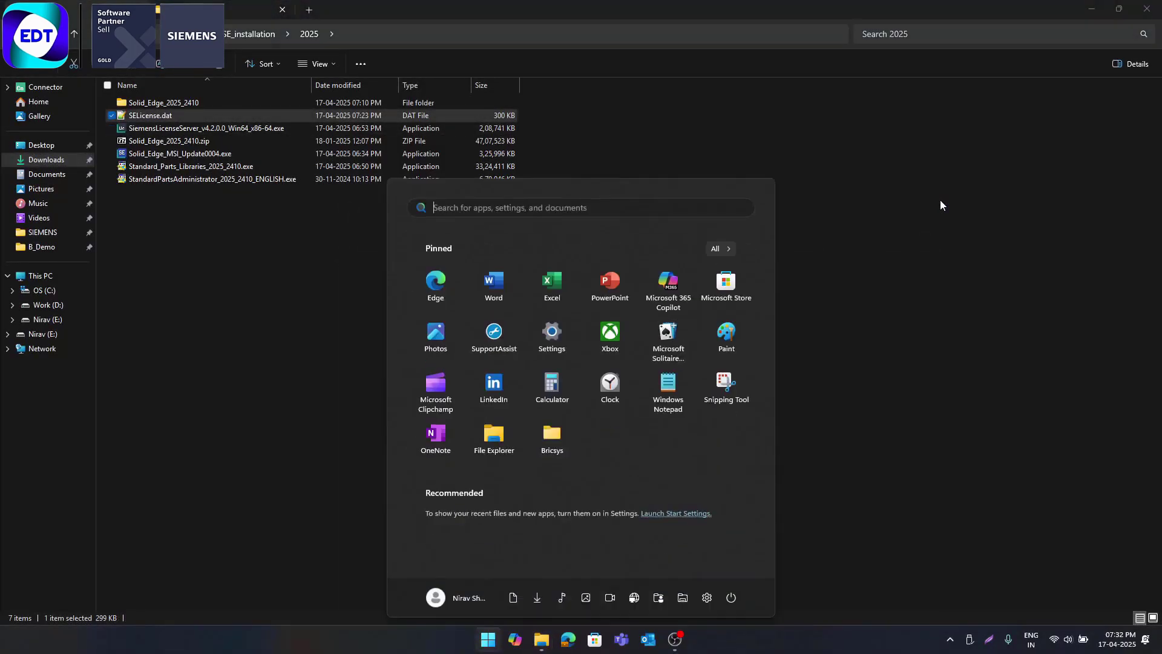
pyautogui.write('sol')
pyautogui.press('Return')
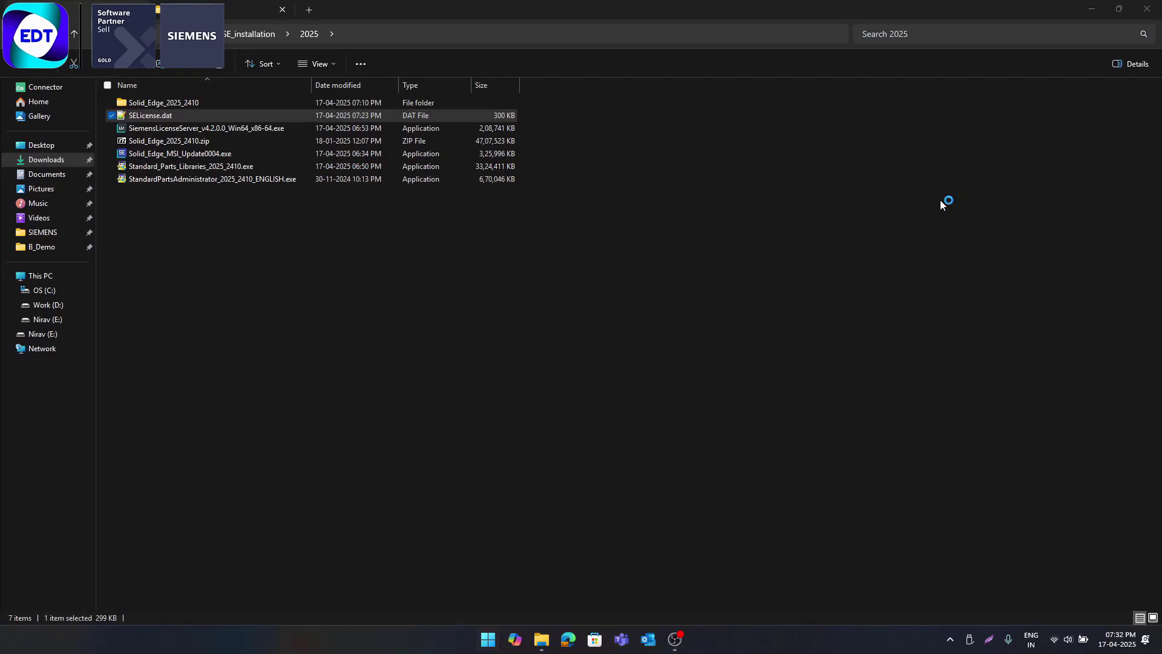